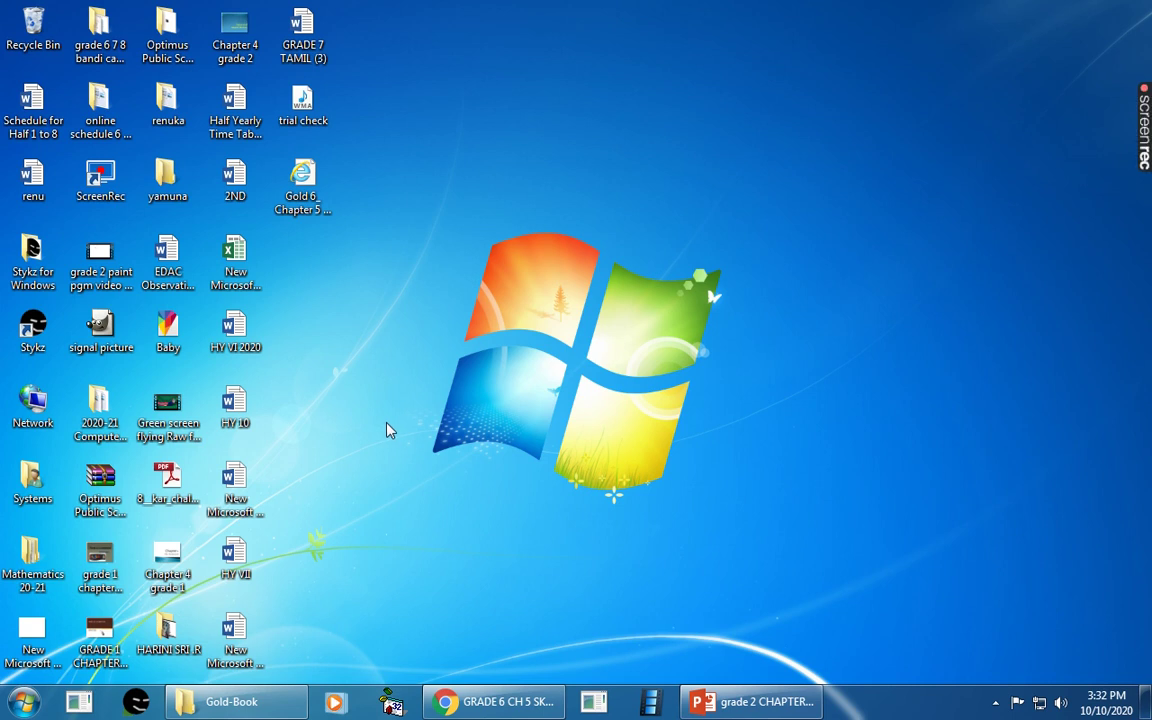
# - Launch Google SketchUp from the Google SketchUp 8 folder in the Start menu's All Programs list
pyautogui.click(22, 702)
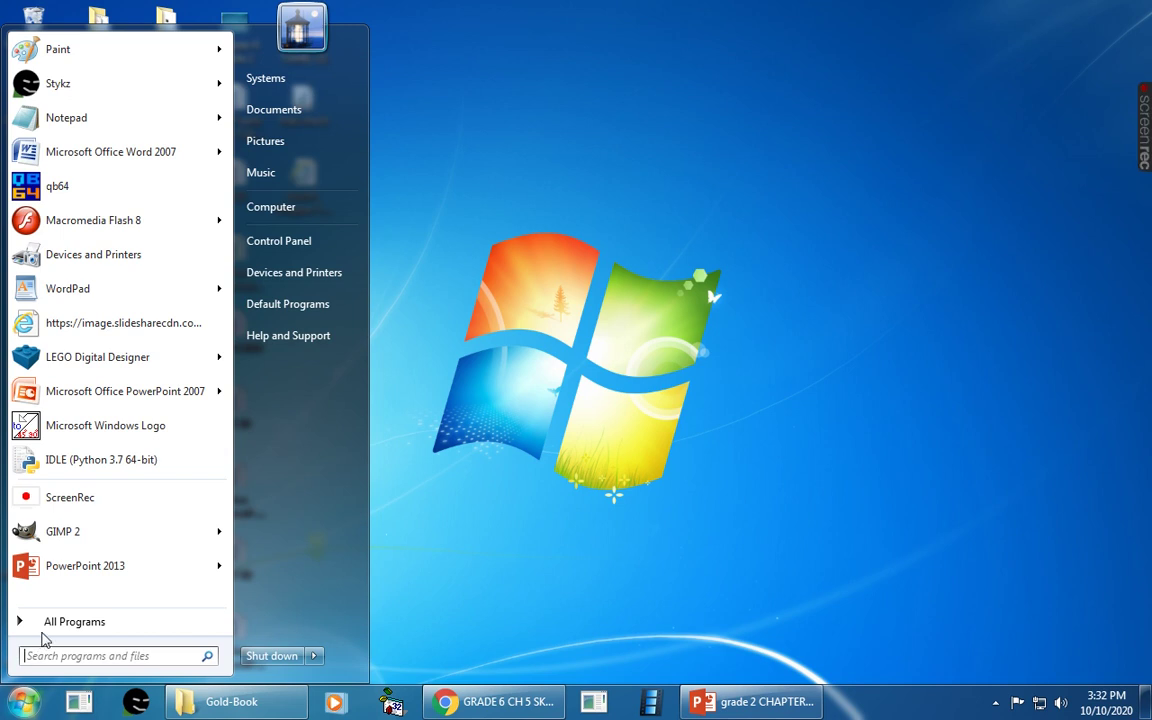
pyautogui.click(52, 624)
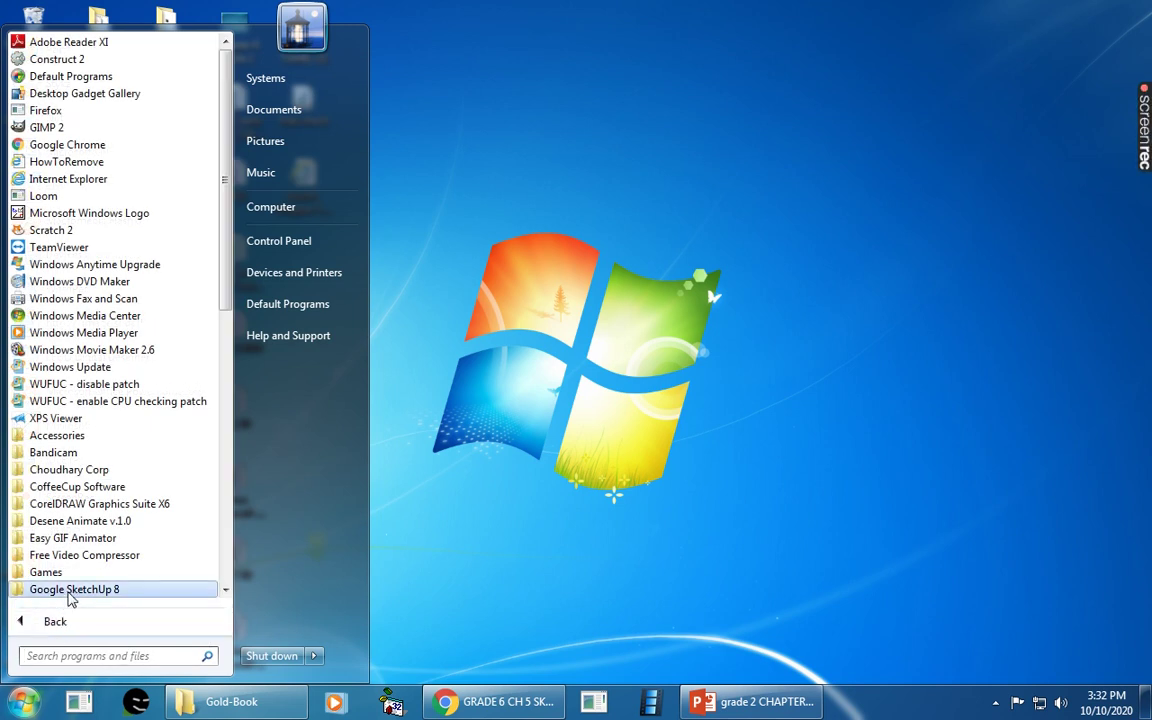
pyautogui.click(70, 592)
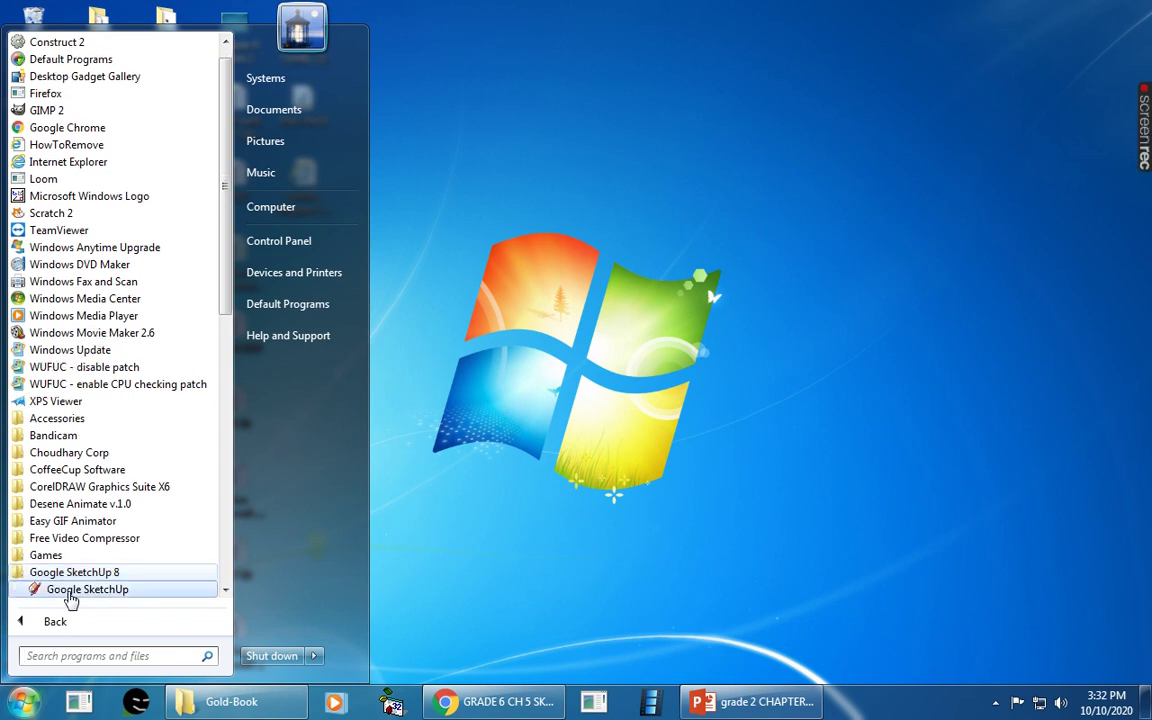
pyautogui.click(70, 592)
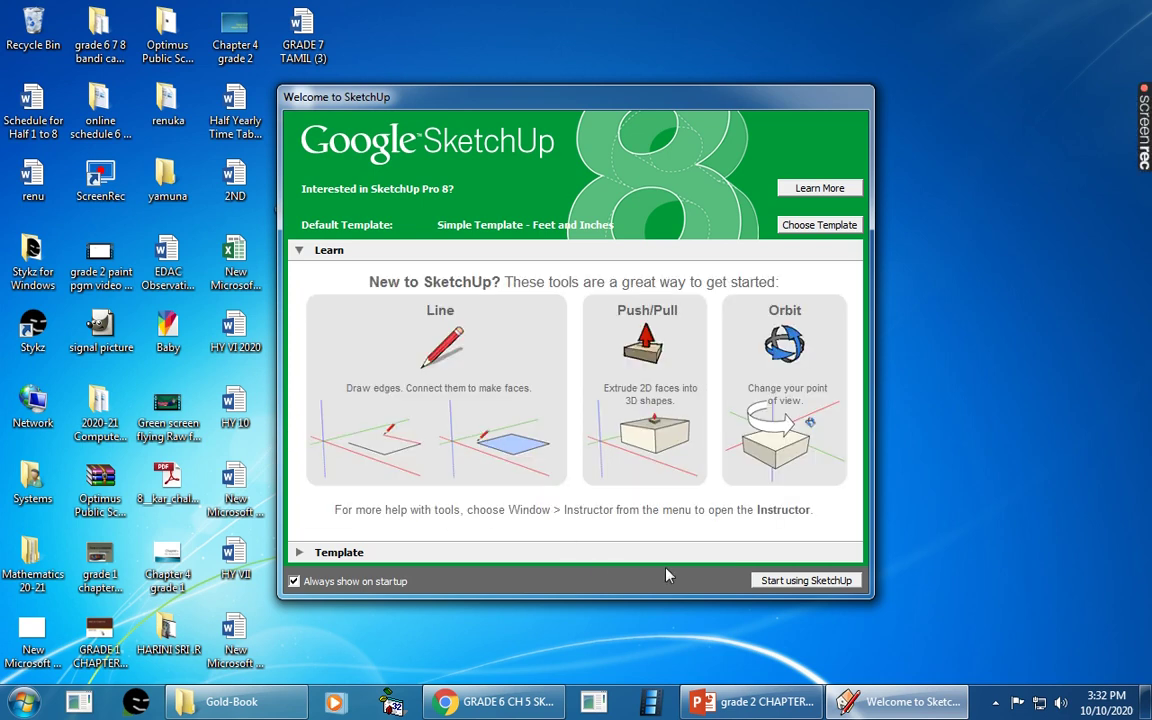
# - Choose 'Start using SketchUp' on the welcome screen to open a new untitled model
pyautogui.click(797, 585)
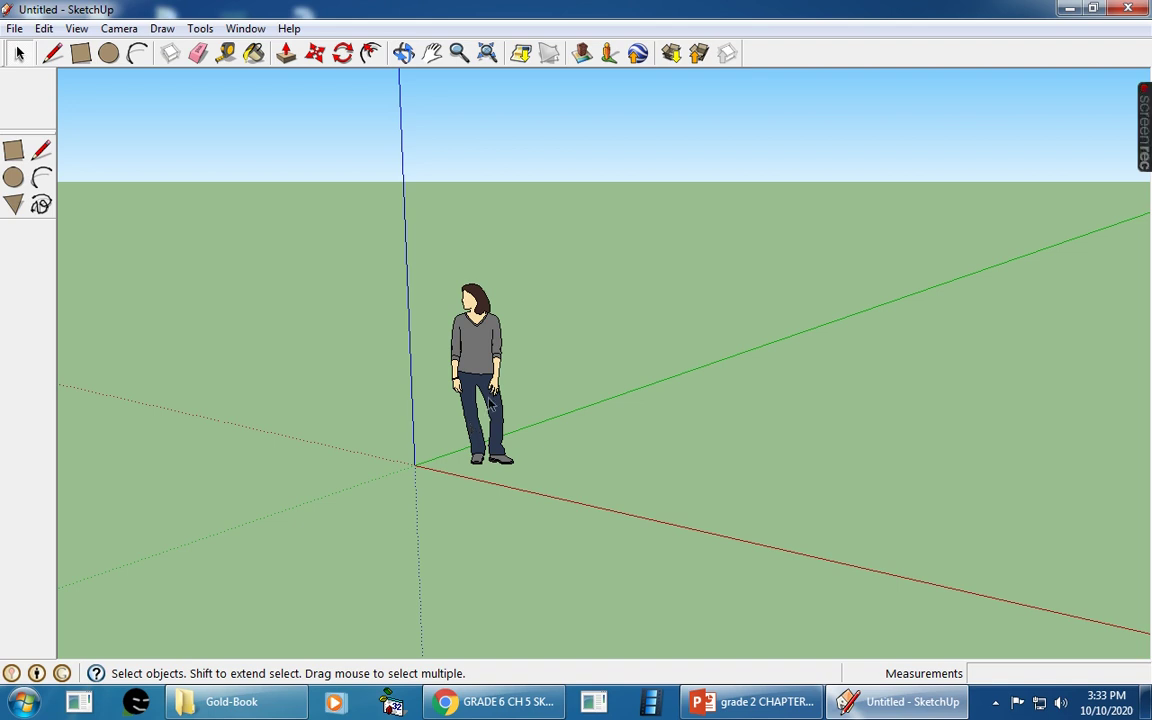
# - Select the default standing person figure and delete it, leaving only the axes
pyautogui.click(490, 401)
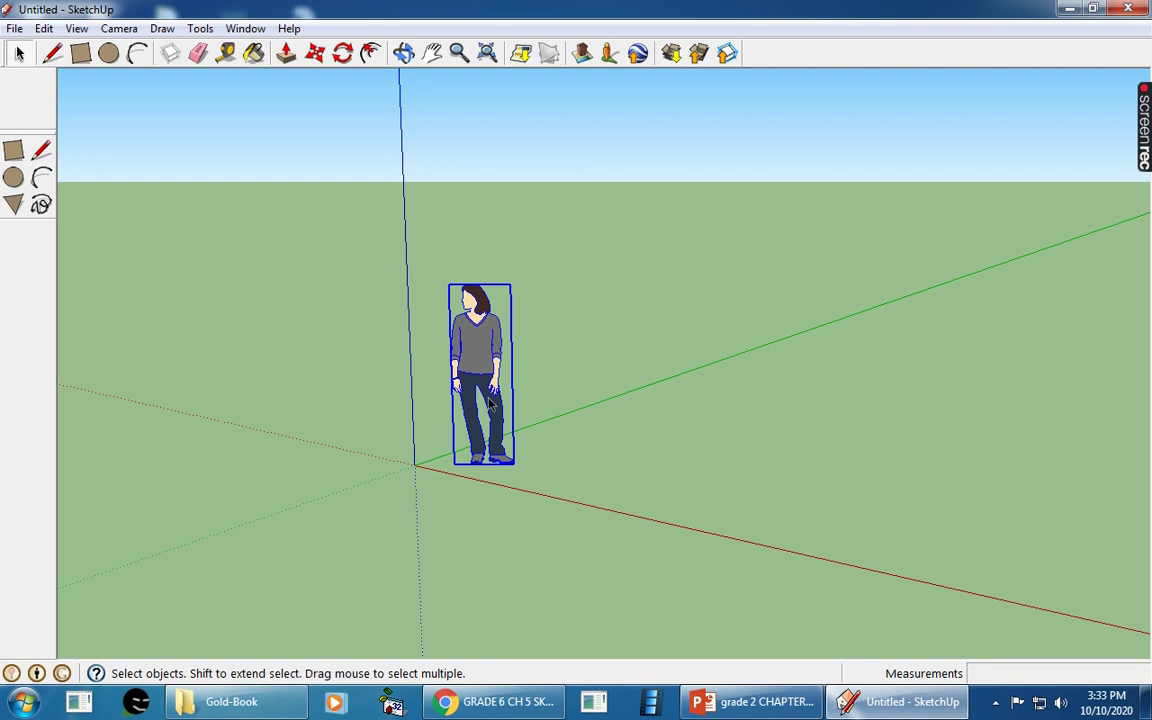
pyautogui.press('Delete')
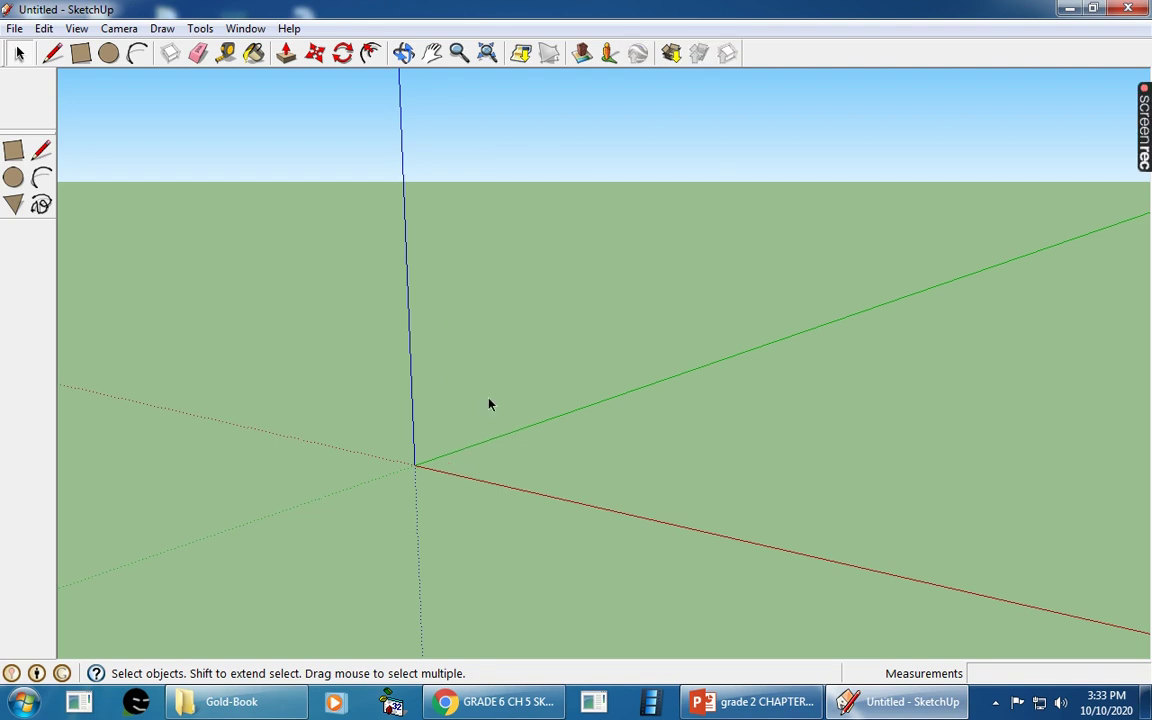